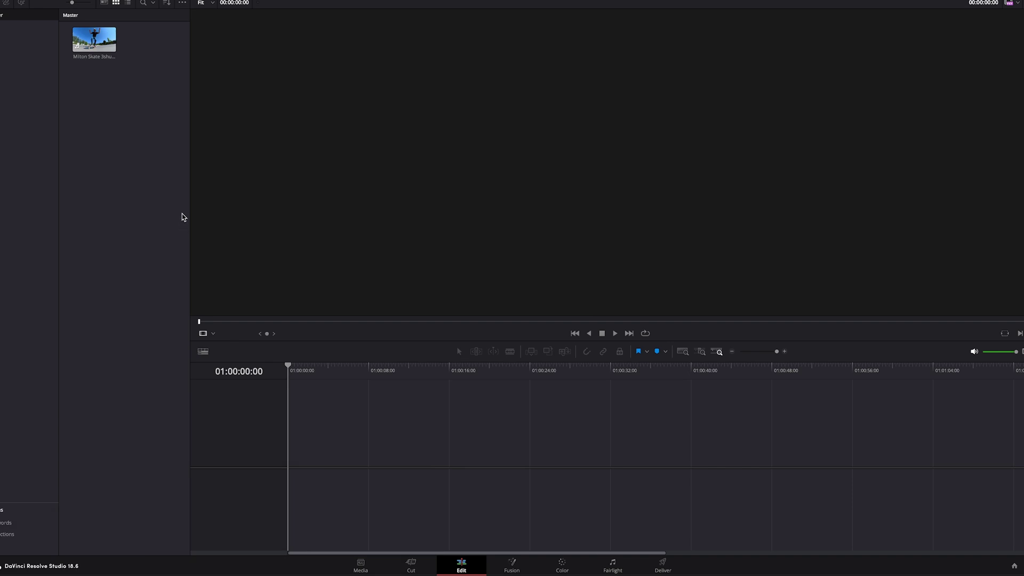
Drag the Milton Skate clip from the Media Pool to create Timeline 1 with video and audio.
left_click_drag(94, 42, 96, 55)
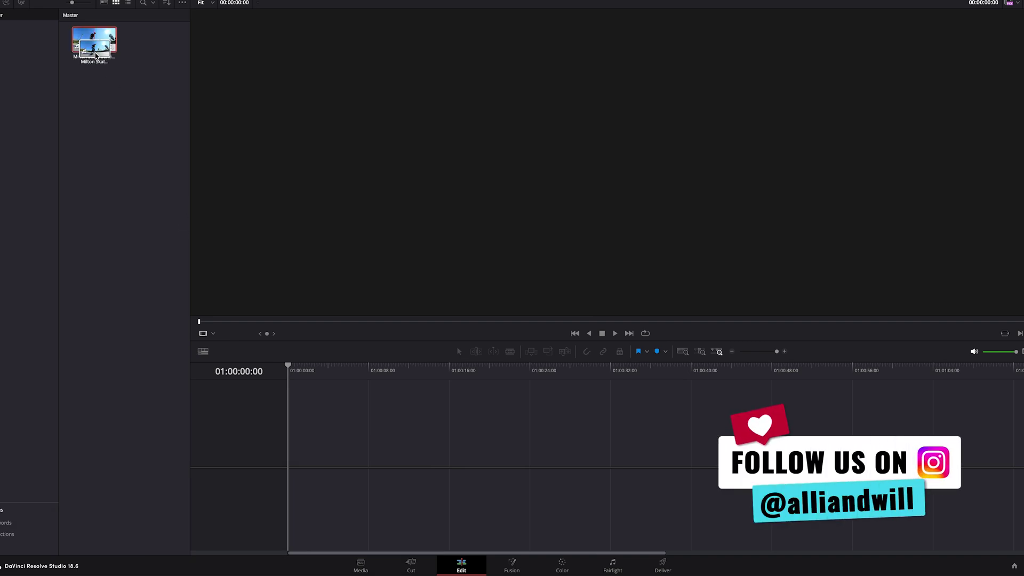
left_click_drag(96, 55, 296, 488)
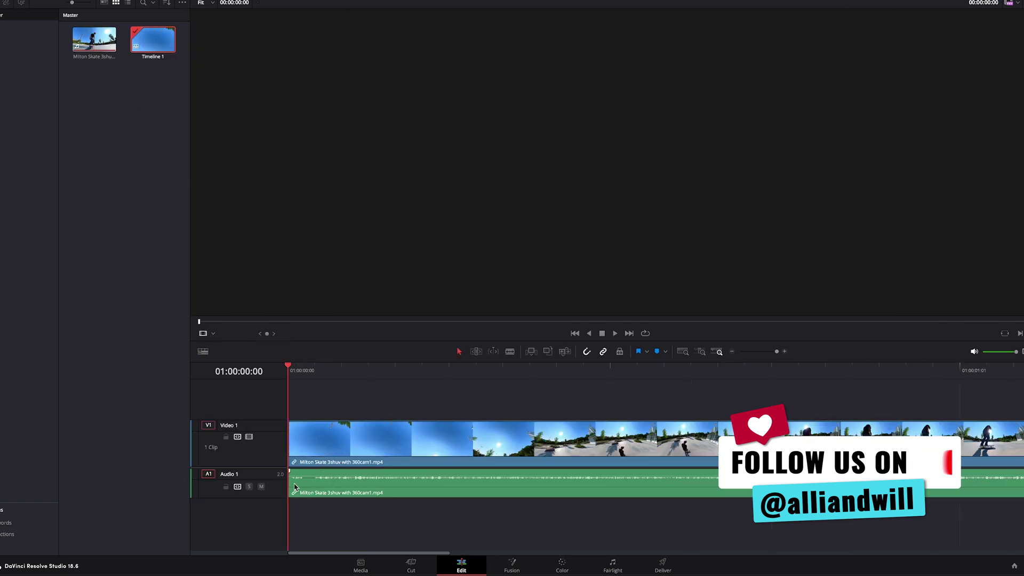
left_click(454, 383)
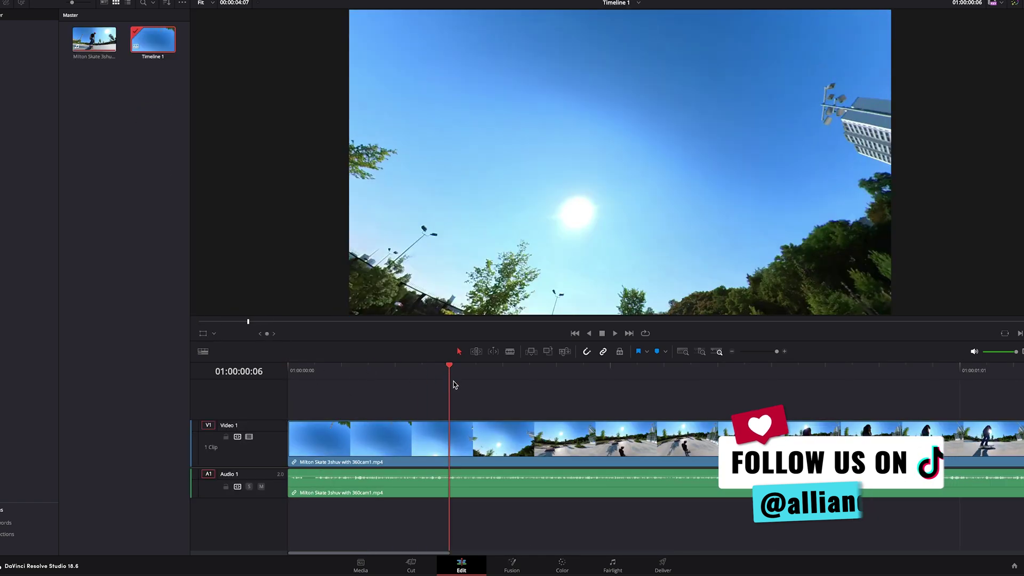
Scrub and play through the skate trick around the two-second mark.
left_click_drag(454, 385, 660, 393)
key("space")
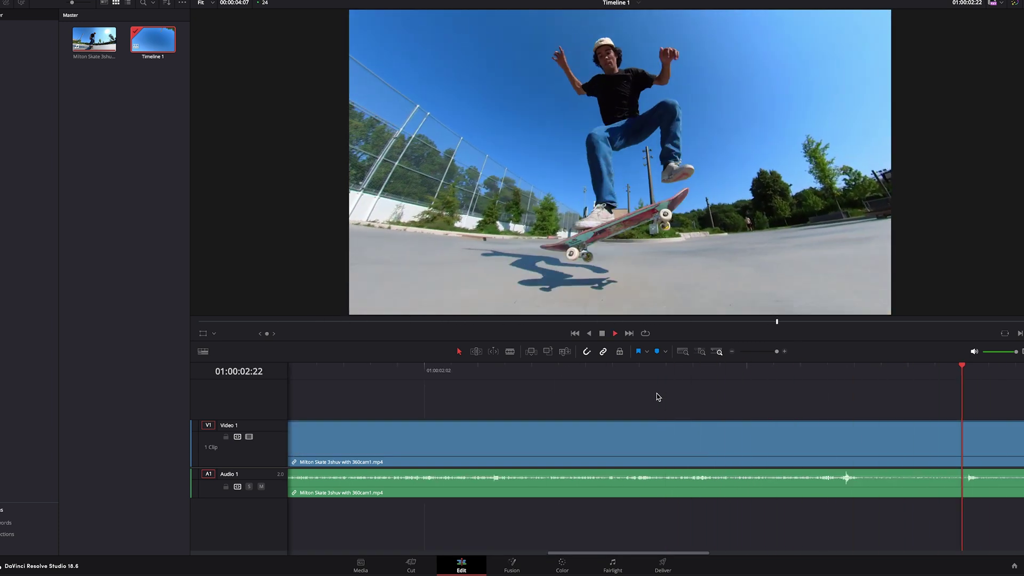
scroll(658, 397, "down", 5)
left_click_drag(458, 371, 491, 384)
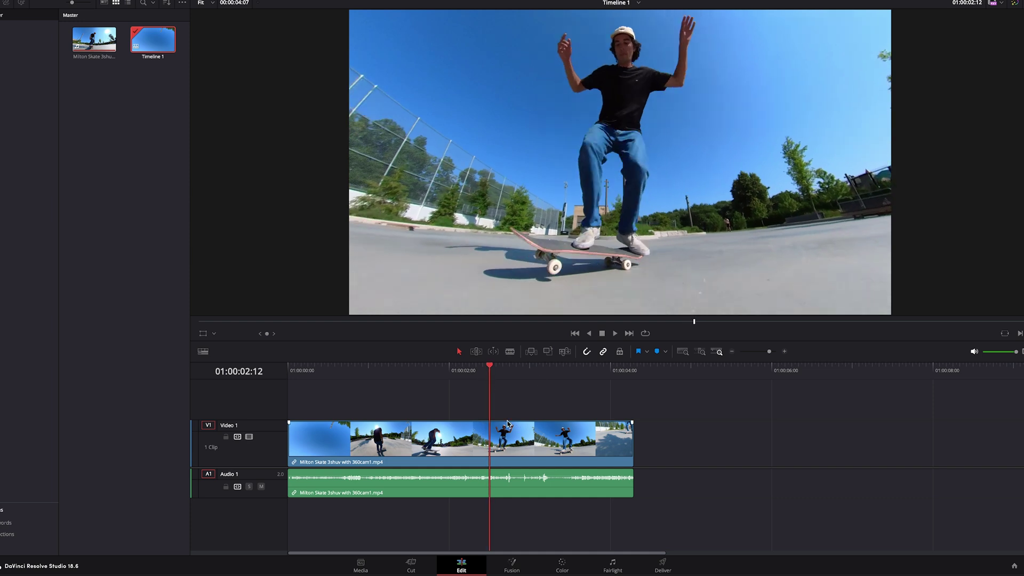
left_click_drag(492, 369, 526, 371)
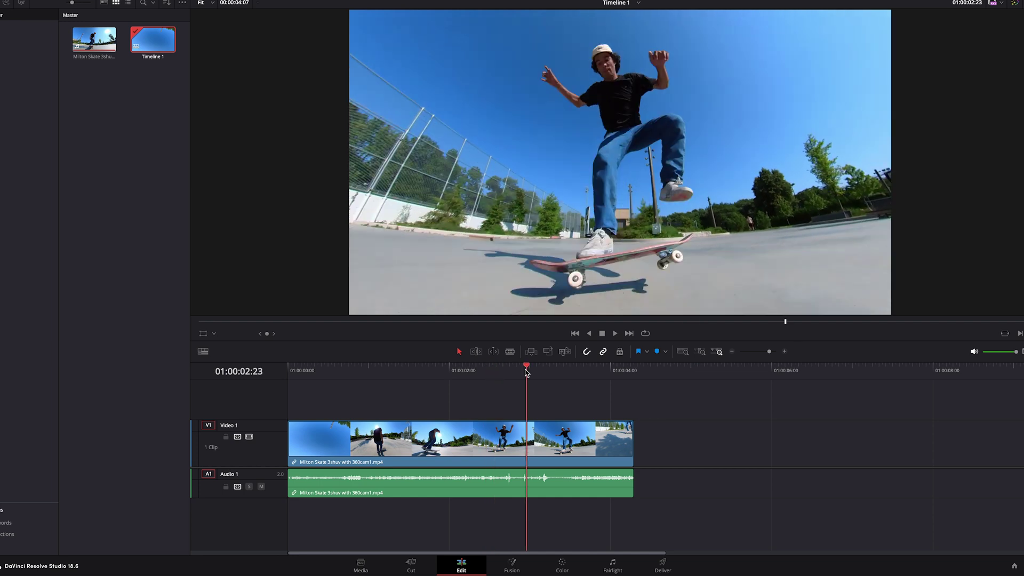
key("space")
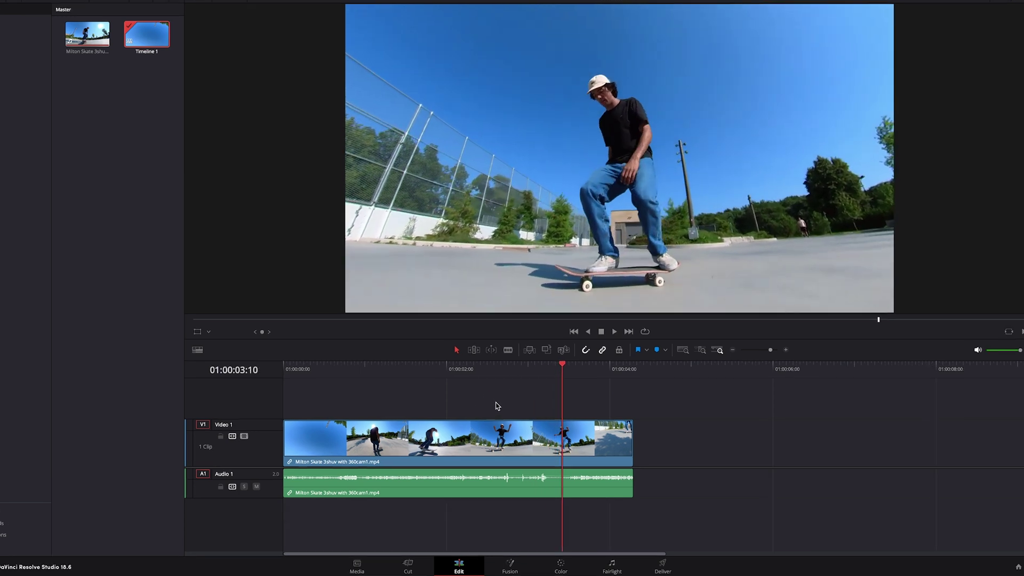
Enable Retime Controls on the skate clip so it shows 100% speed.
right_click(501, 443)
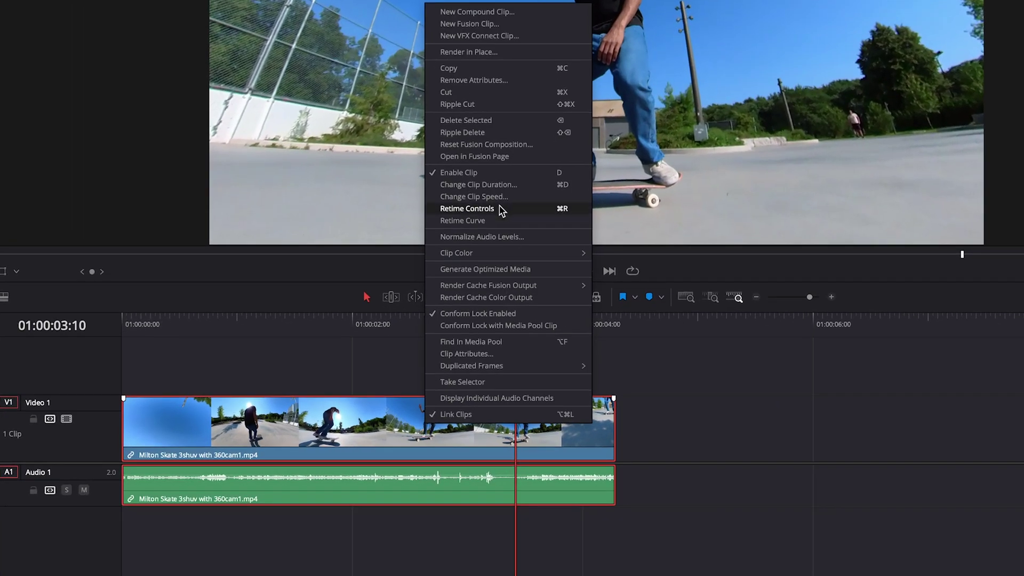
left_click(497, 209)
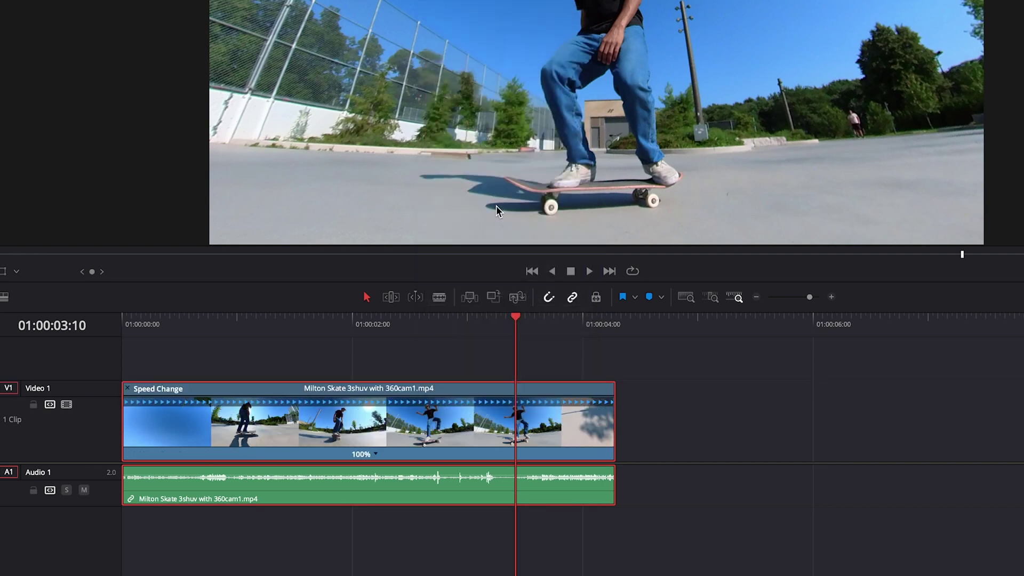
left_click(469, 320)
Show the clip's Retime Curve beneath it with Retime Frame unchecked, leaving only Retime Speed.
right_click(456, 431)
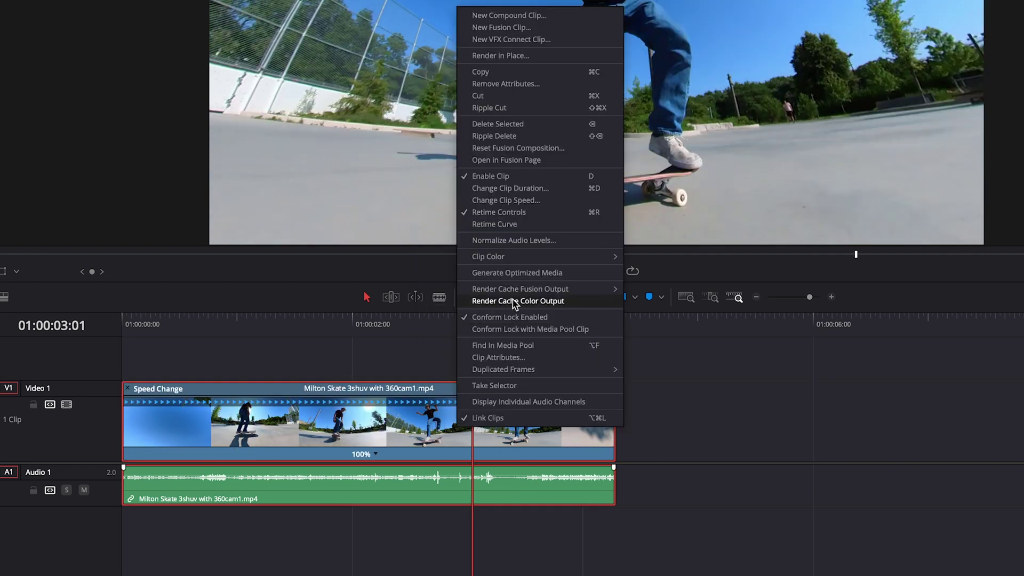
left_click(506, 229)
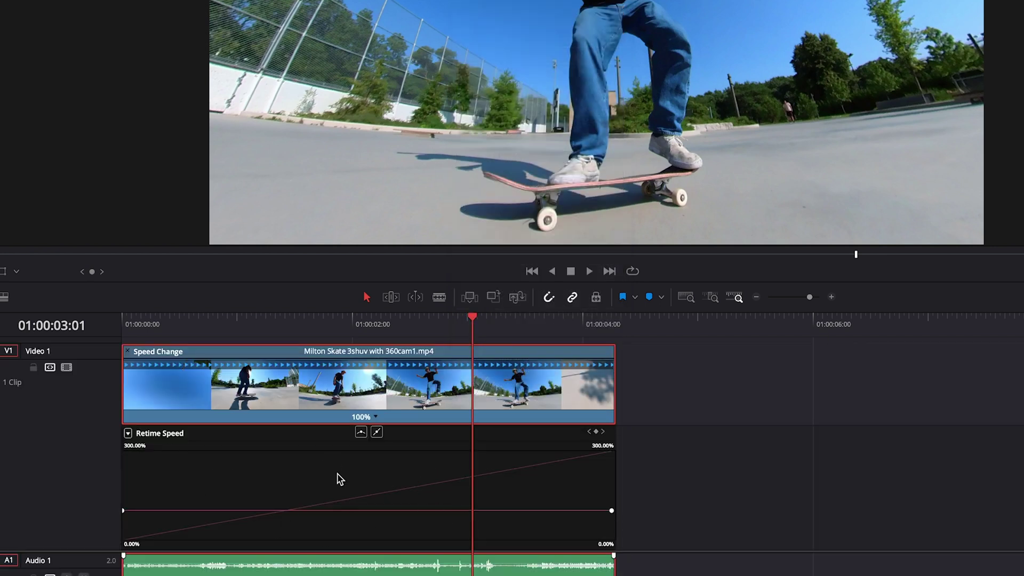
left_click(128, 434)
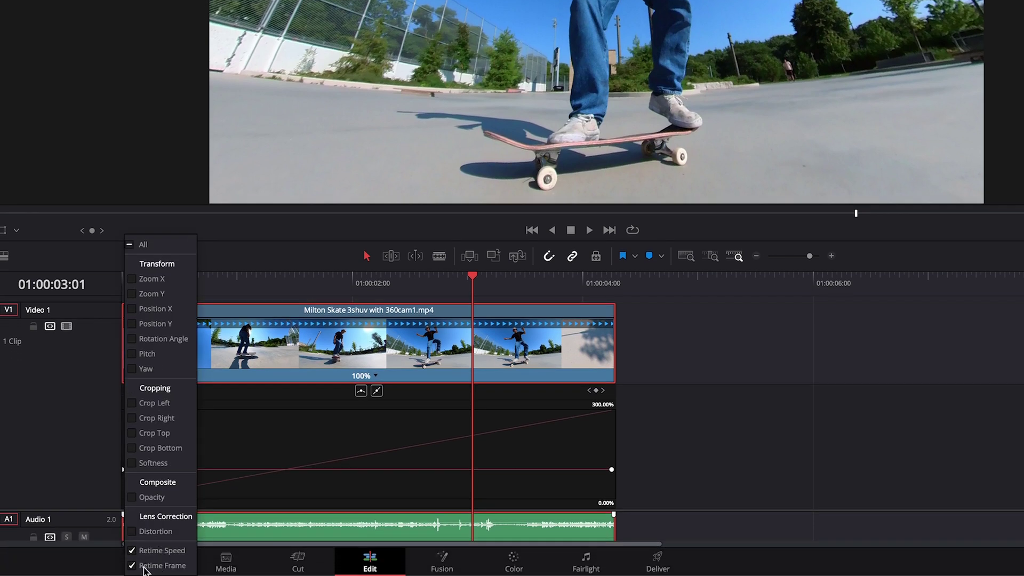
left_click(132, 566)
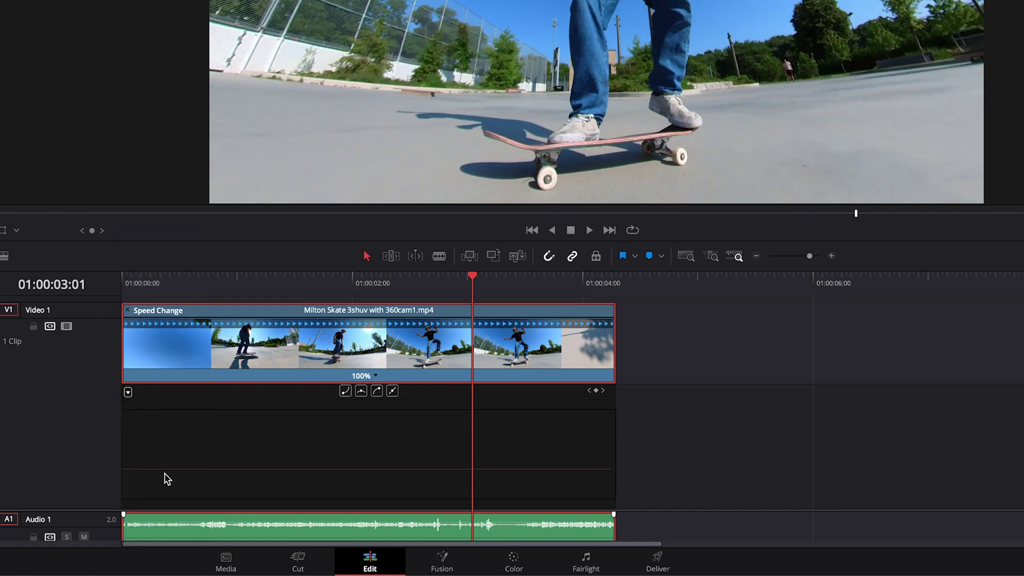
left_click_drag(401, 281, 408, 281)
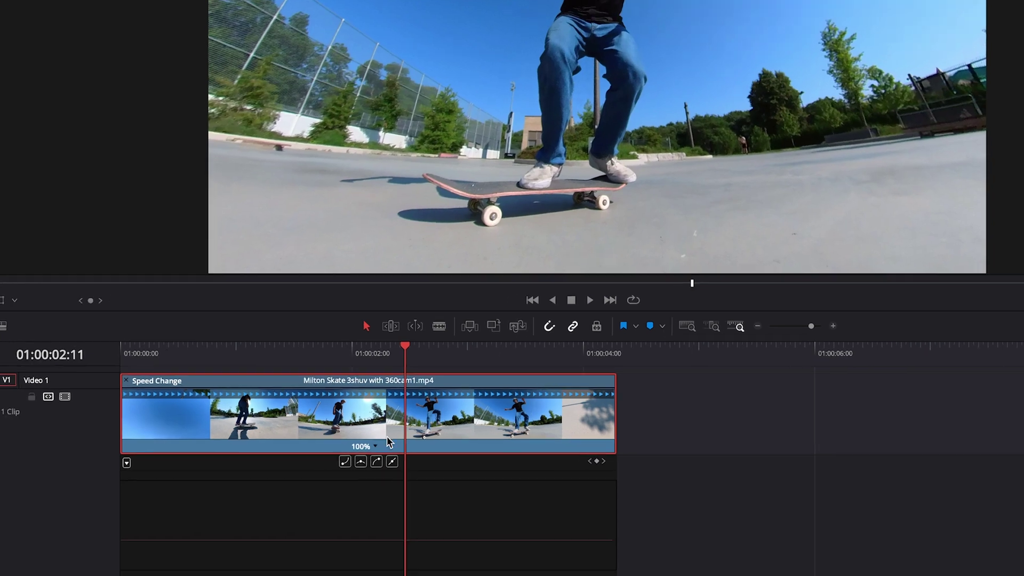
Add speed points at about 01:00:02:11 and 01:00:02:22, then play the marked section.
left_click(365, 455)
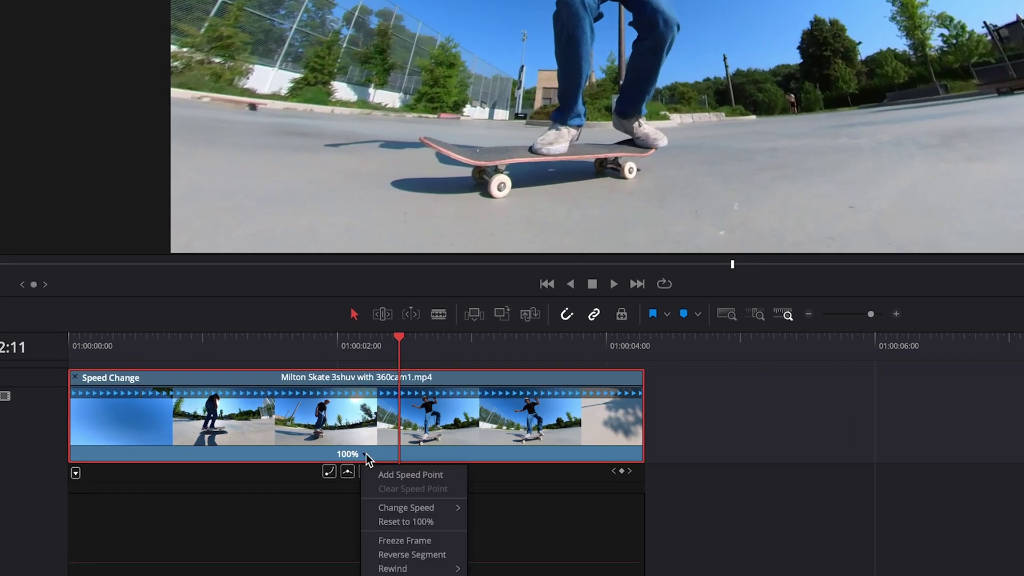
left_click(415, 478)
left_click_drag(401, 352, 467, 358)
left_click(526, 455)
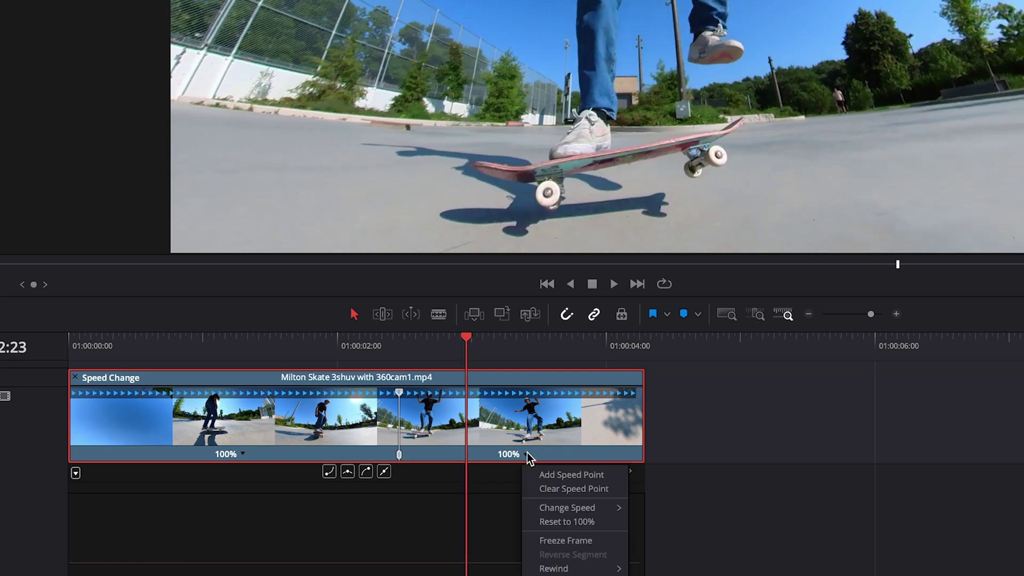
left_click(549, 475)
left_click(354, 344)
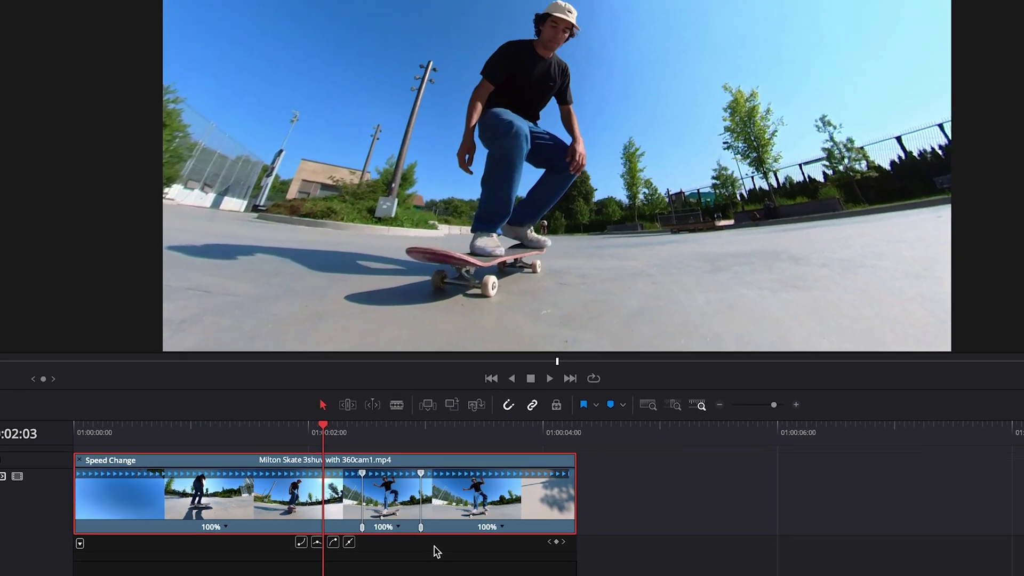
key("space")
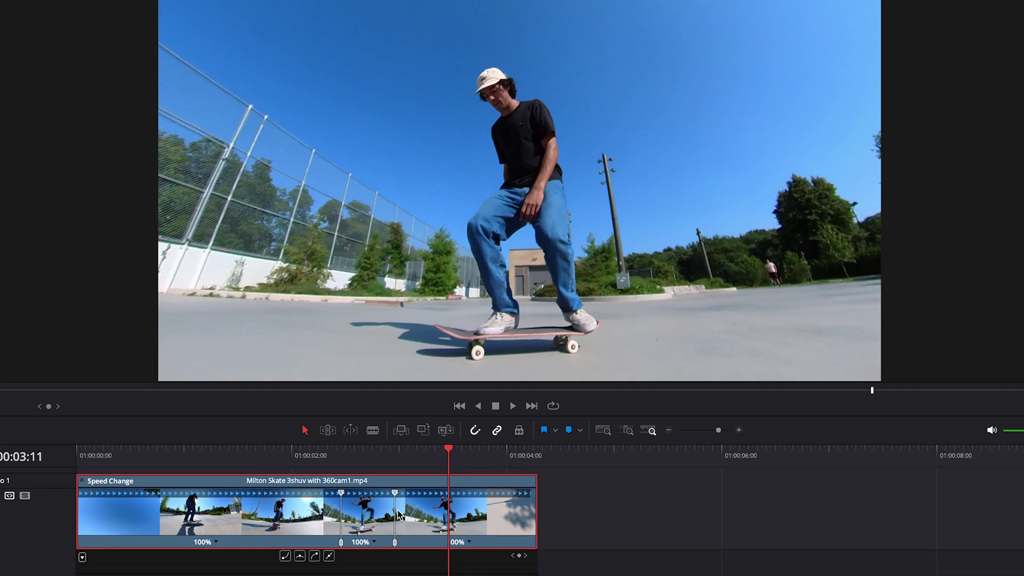
Drag the second speed point's top handle until the middle section reads 50%, then play it back.
left_click_drag(397, 497, 448, 497)
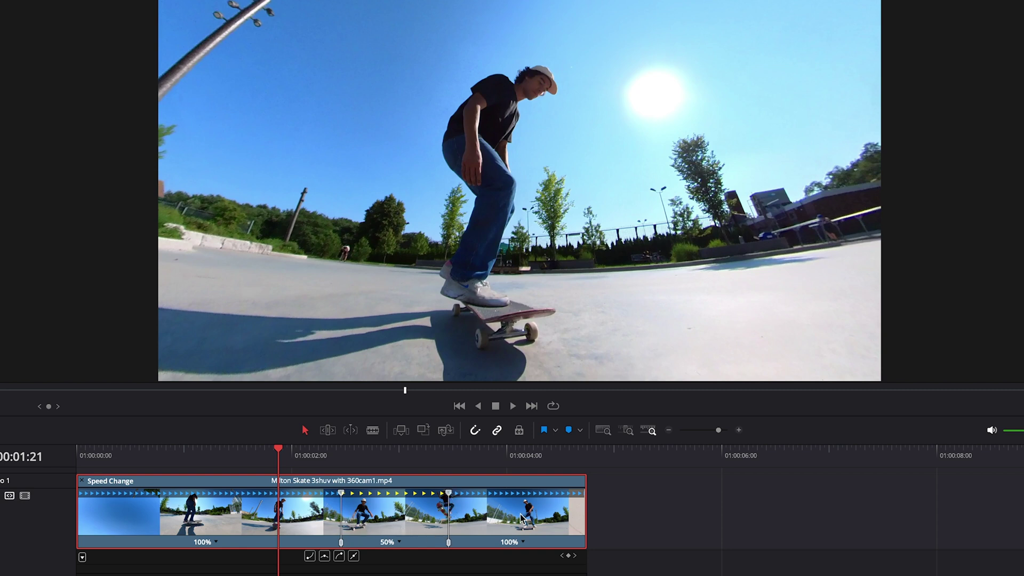
key("space")
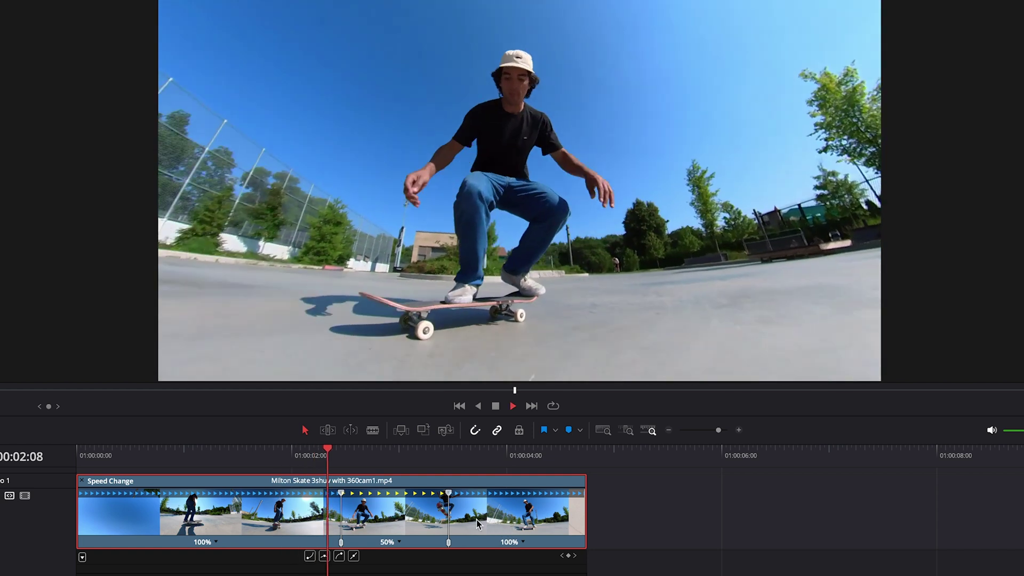
key("space")
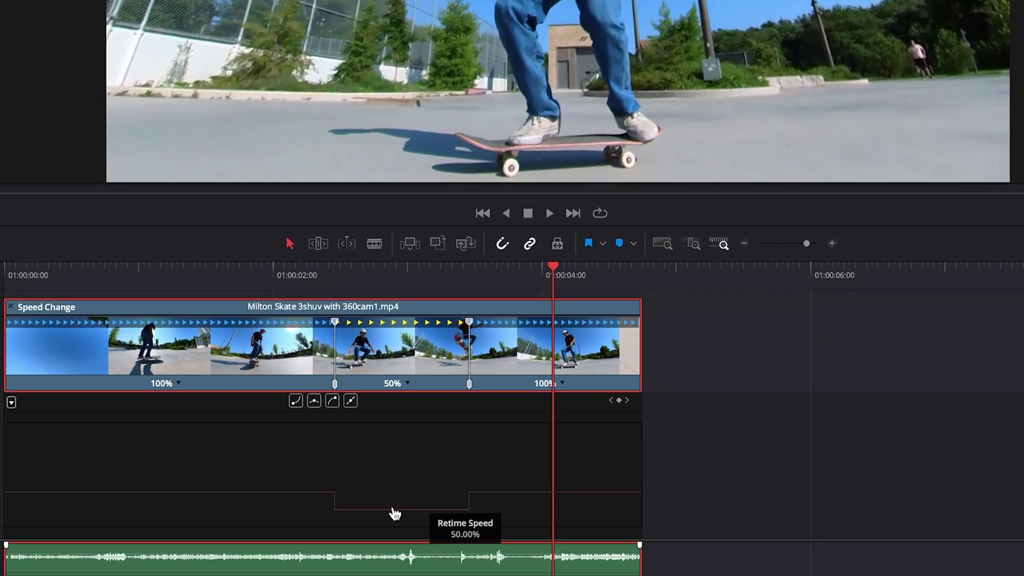
Make the Retime Speed keyframes at the 50% drop and the 100% return smooth curves.
mouse_move(334, 501)
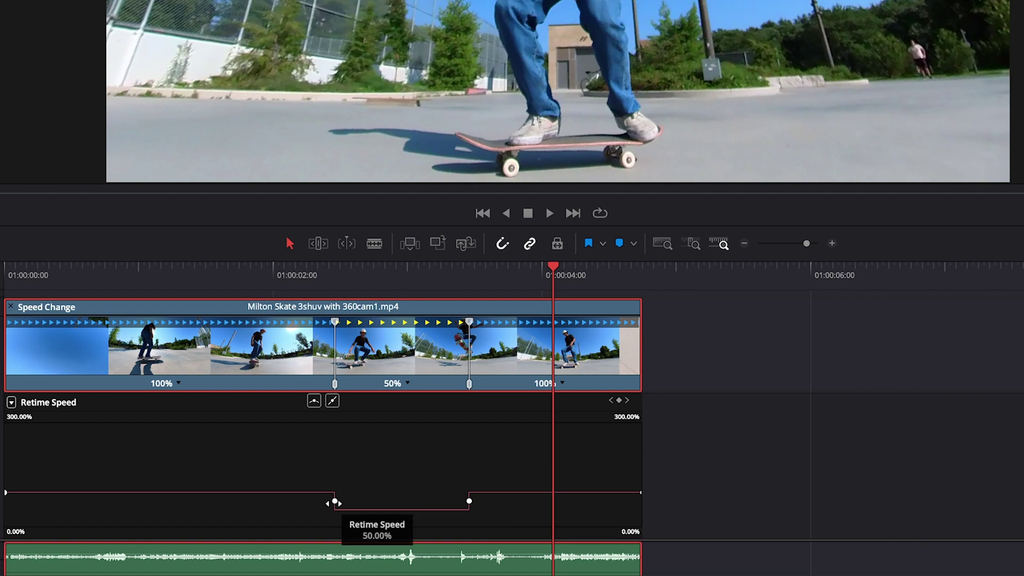
left_click(334, 500)
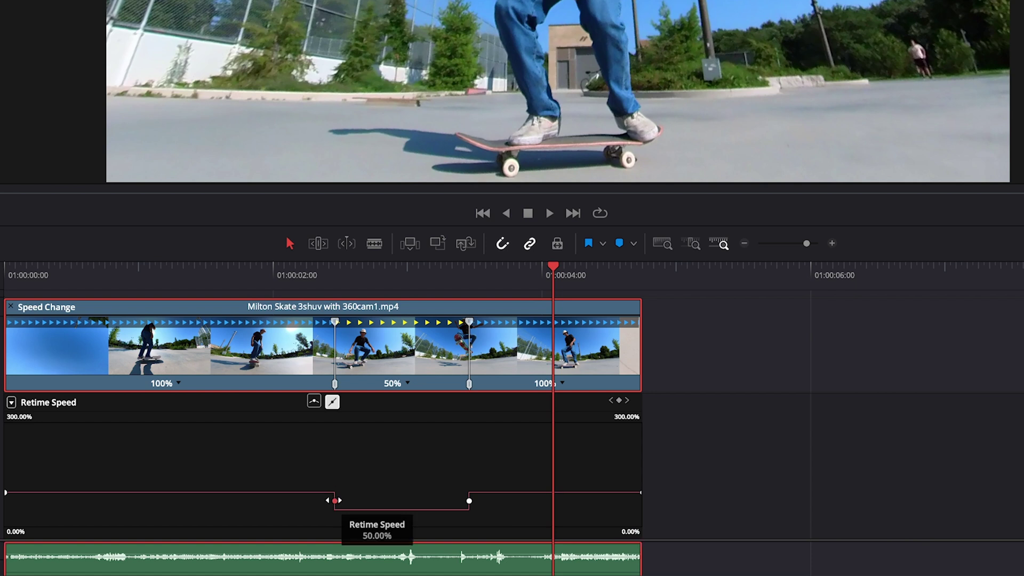
left_click(315, 403)
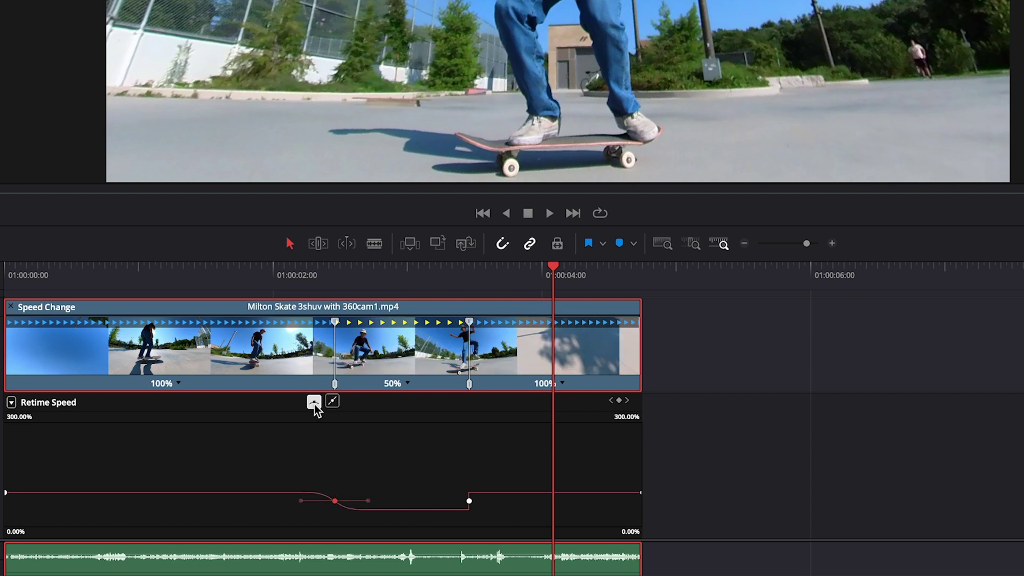
left_click(470, 501)
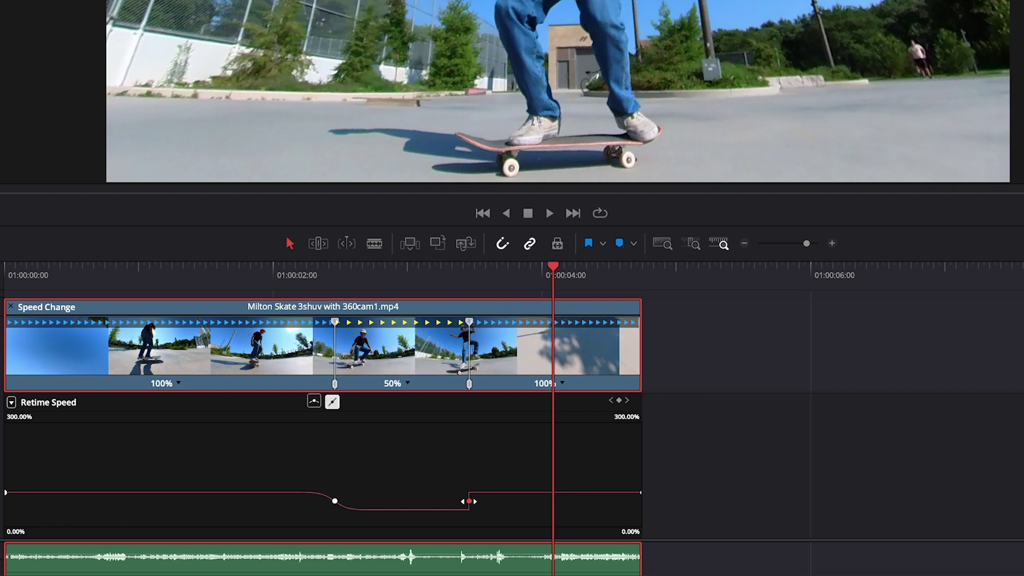
left_click(315, 403)
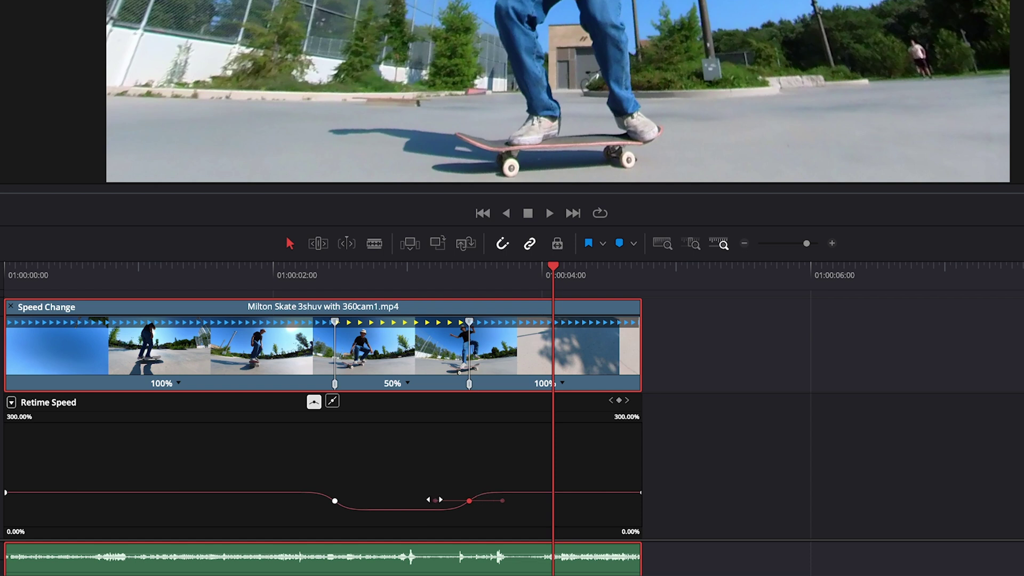
Lengthen the Bezier easing into and out of the 50% section, then play the ramp.
left_click_drag(435, 499, 391, 500)
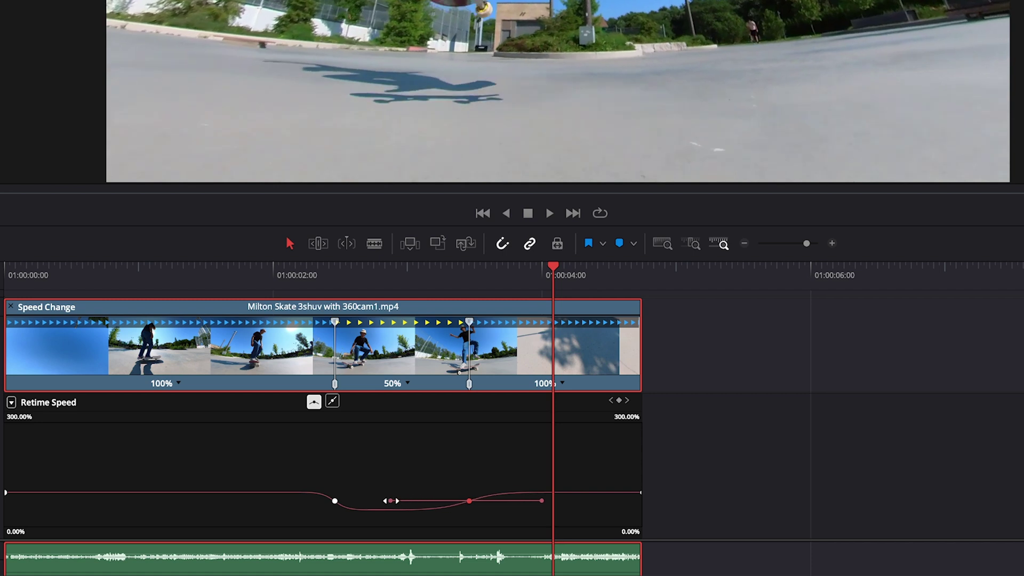
left_click(335, 501)
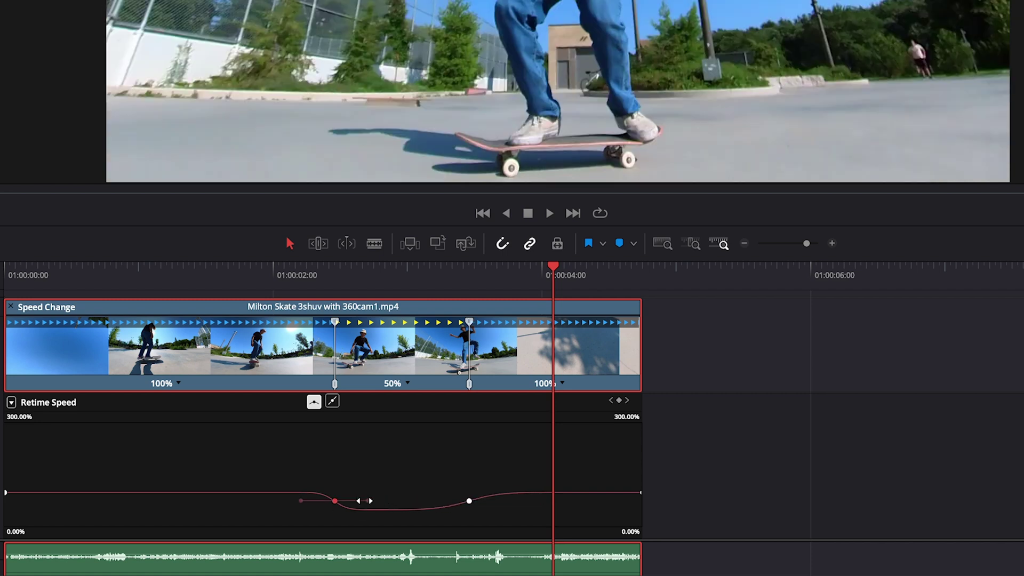
left_click_drag(365, 501, 385, 500)
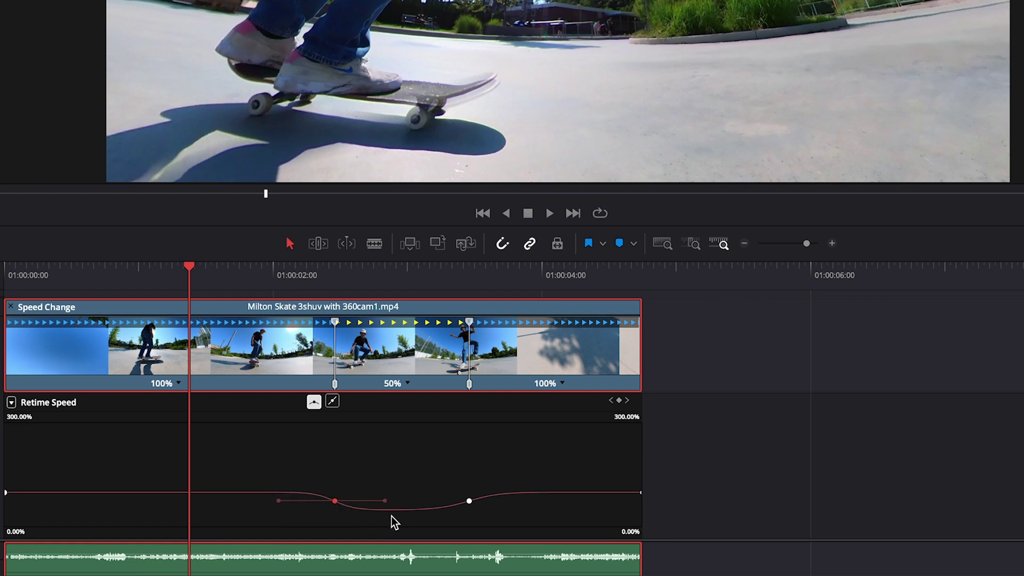
key("space")
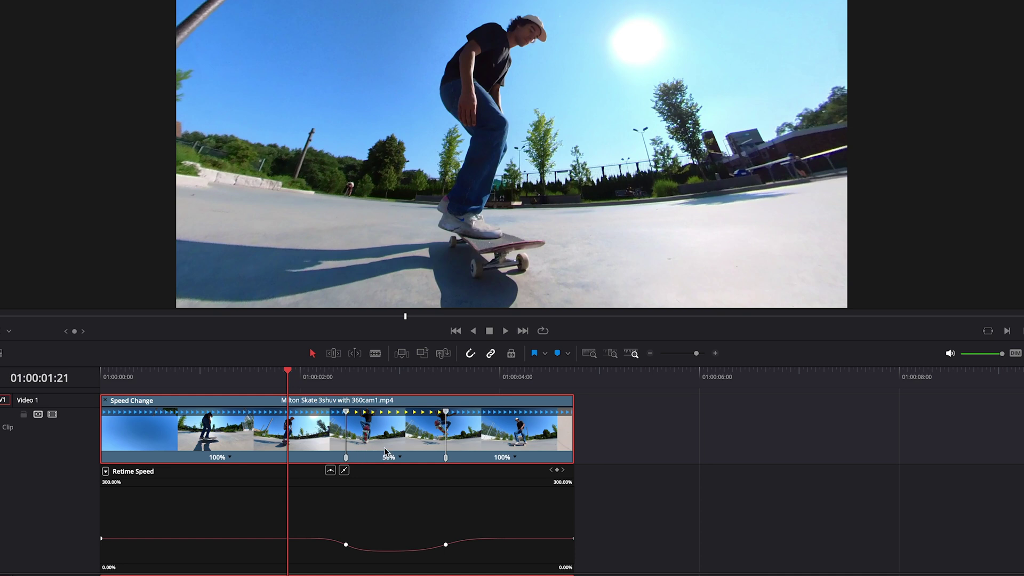
Move the speed point left so the 50% section starts earlier, and review the new timing.
left_click_drag(343, 383, 322, 389)
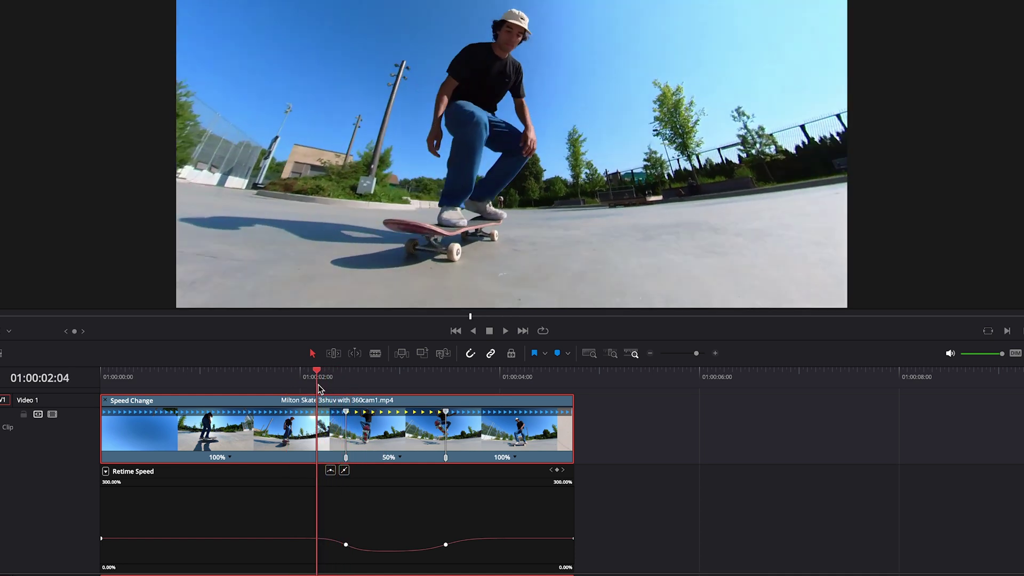
left_click_drag(346, 462, 316, 462)
left_click(288, 376)
key("space")
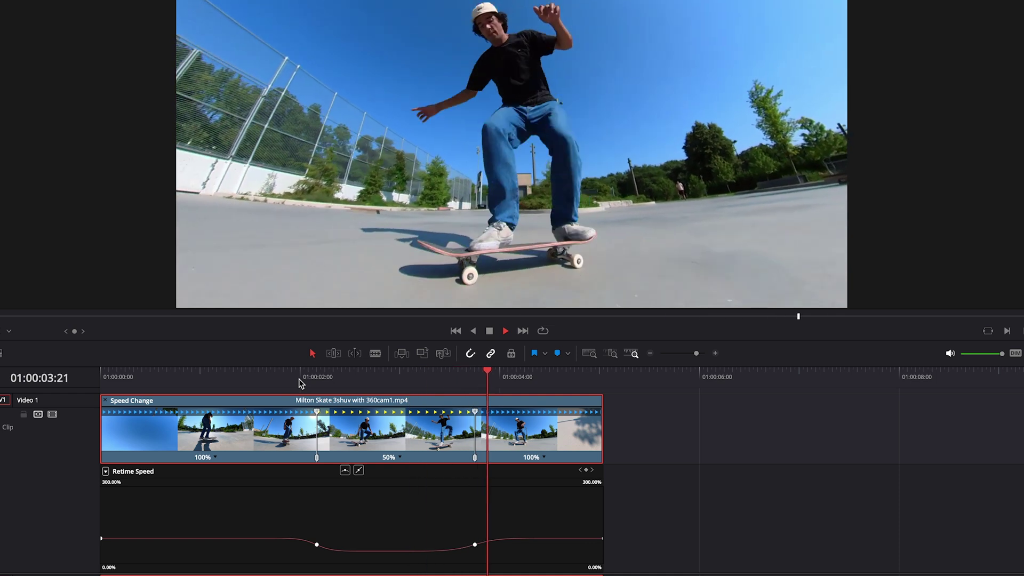
key("space")
Shorten the end keyframe's easing, stretch the slowdown ease across the section, and play from the start.
left_click(474, 544)
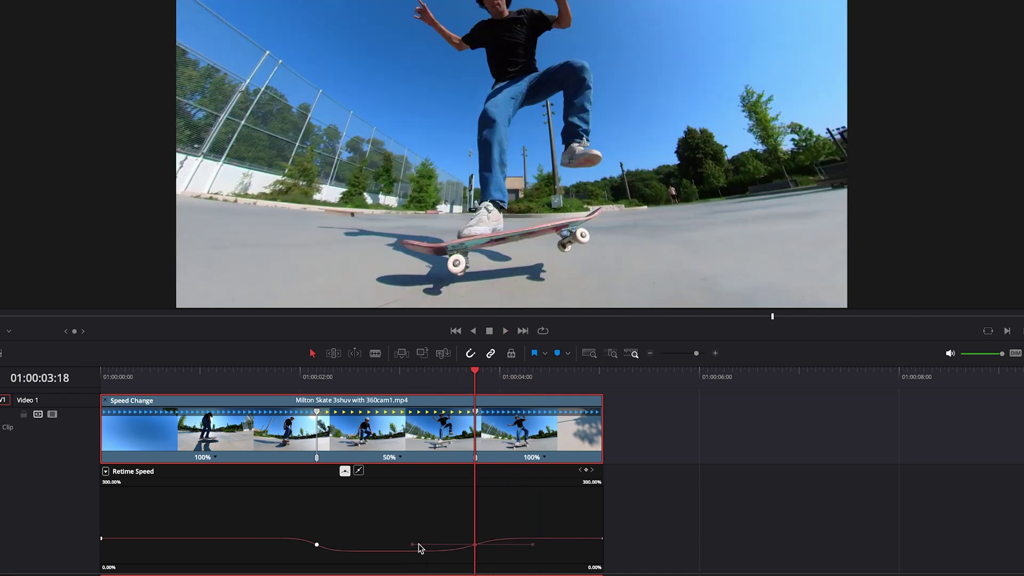
left_click_drag(533, 544, 483, 545)
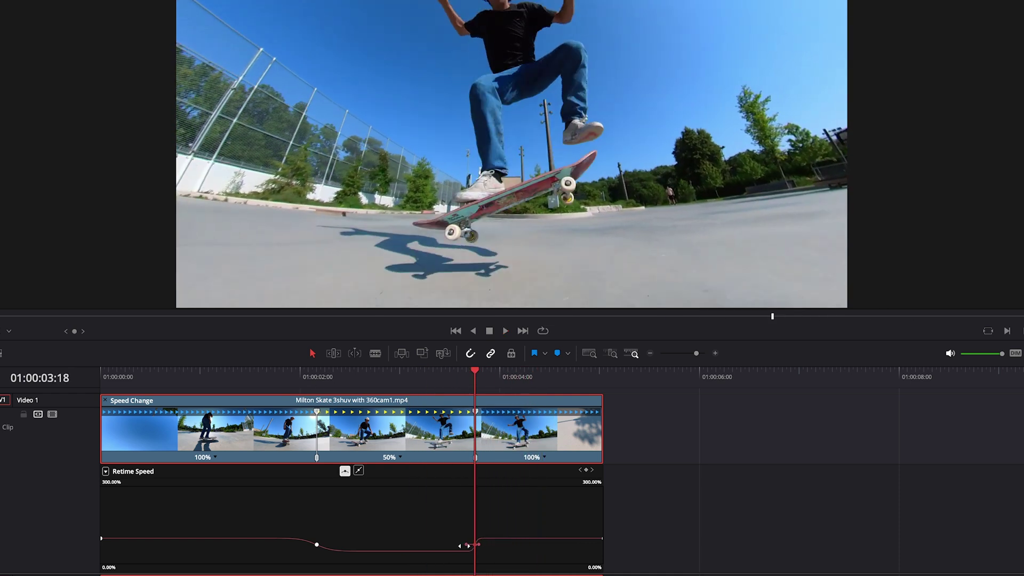
left_click(480, 551)
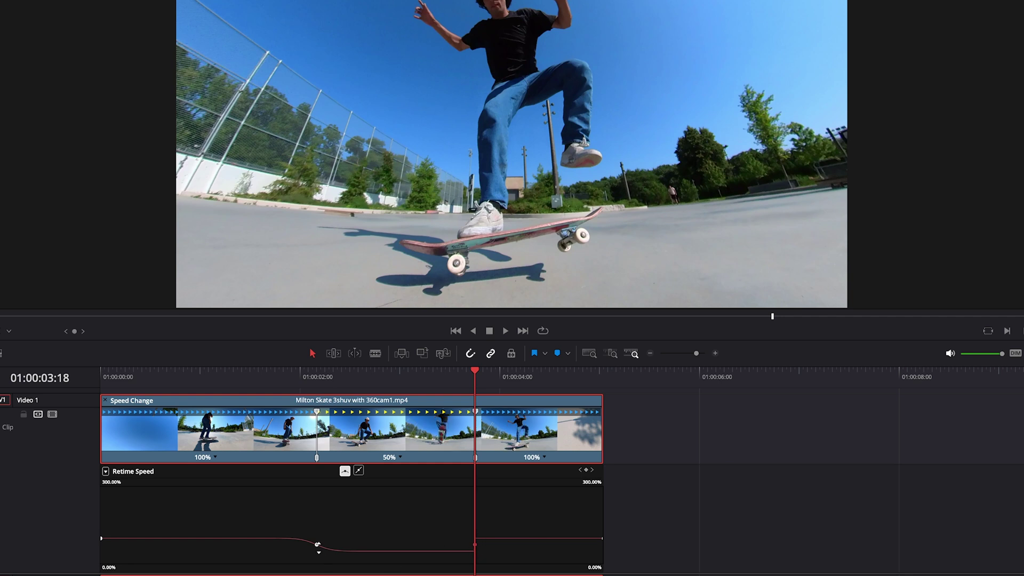
left_click_drag(356, 545, 484, 542)
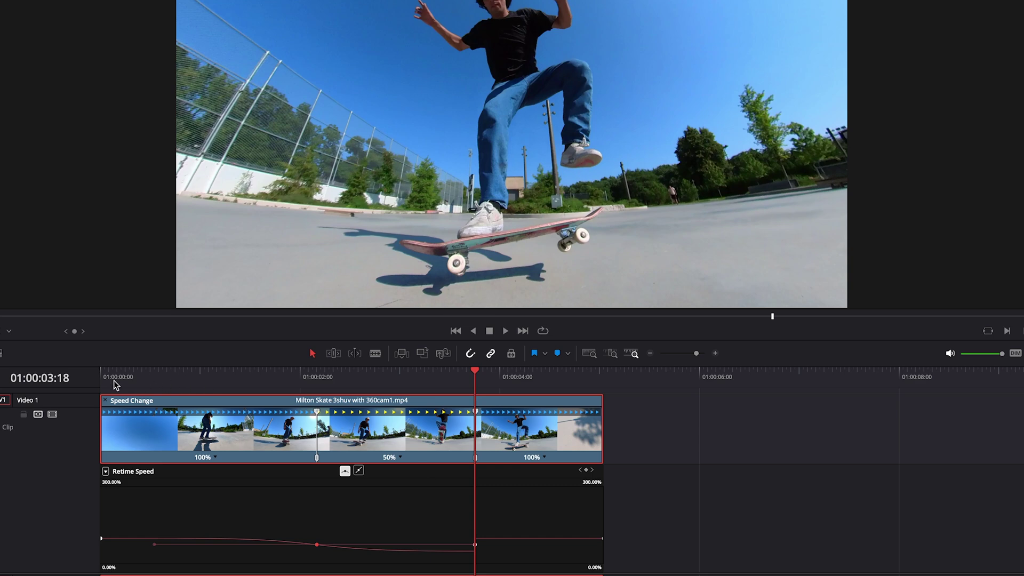
key("Home")
key("space")
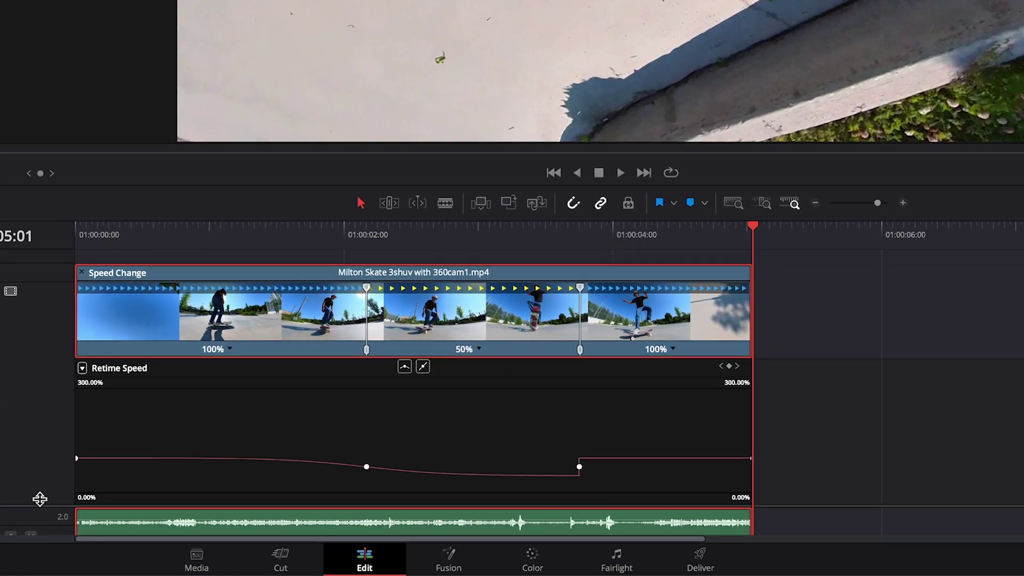
Enlarge the curve area and shorten the Bezier ease into the 50% keyframe, then preview.
left_click_drag(40, 498, 39, 405)
left_click(366, 373)
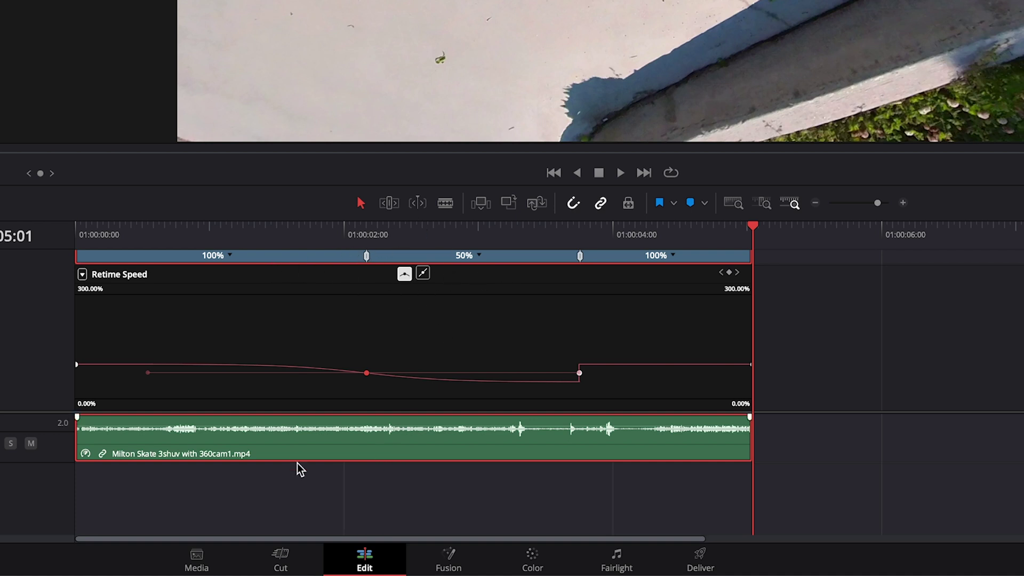
left_click_drag(148, 372, 260, 372)
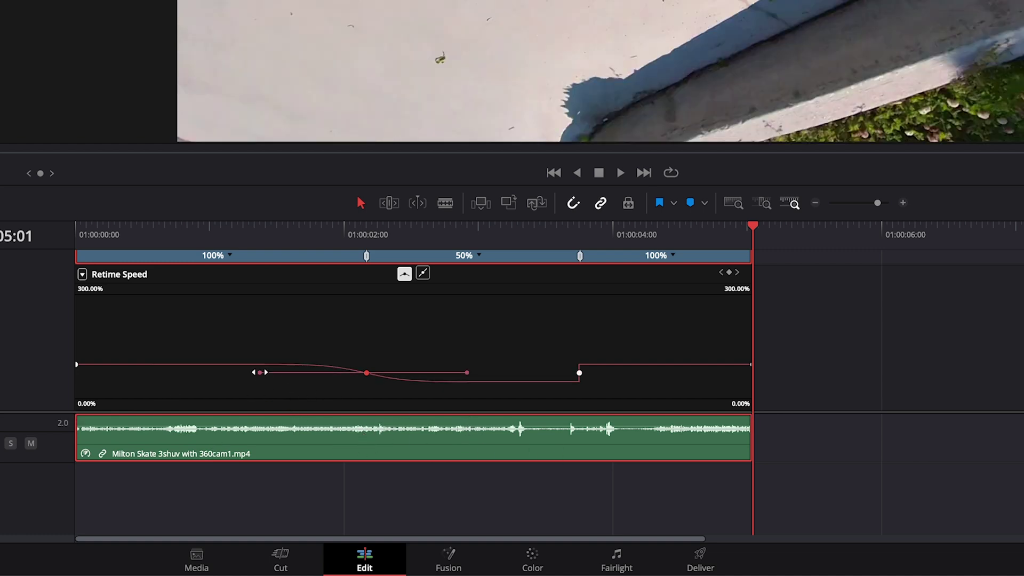
mouse_move(260, 373)
left_mouse_down()
mouse_move(288, 372)
mouse_move(248, 373)
left_mouse_up()
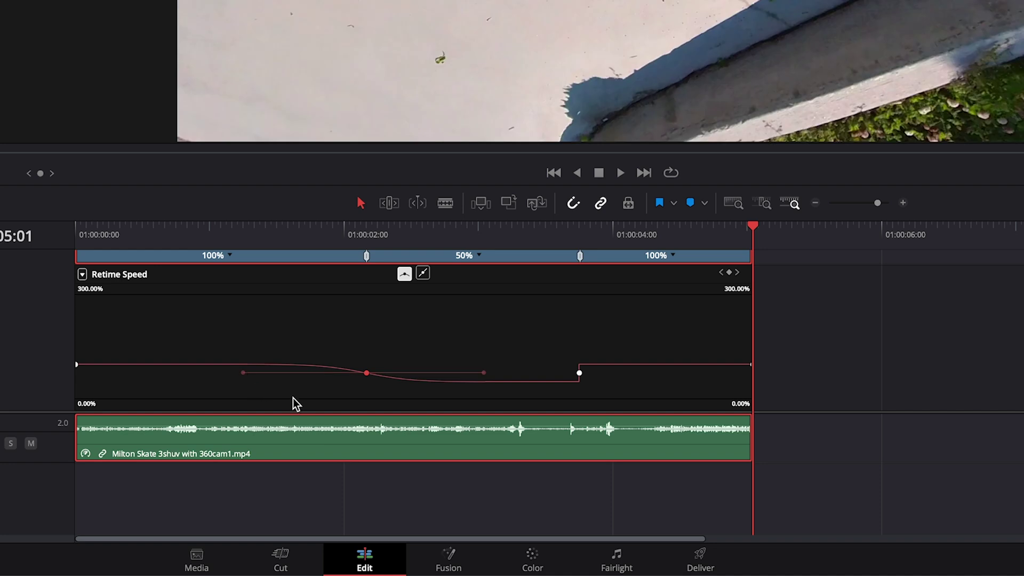
left_click_drag(243, 372, 293, 372)
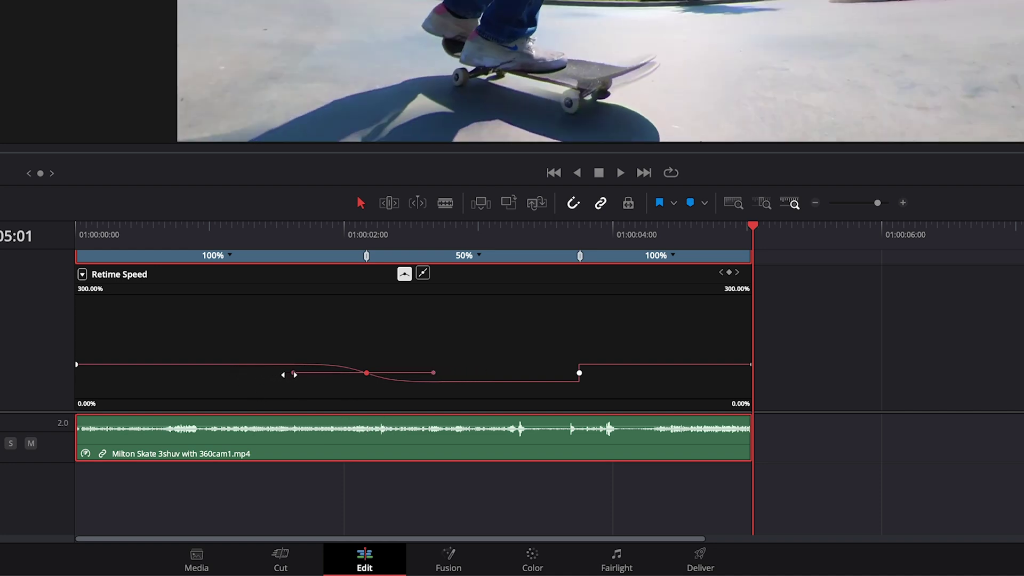
key("space")
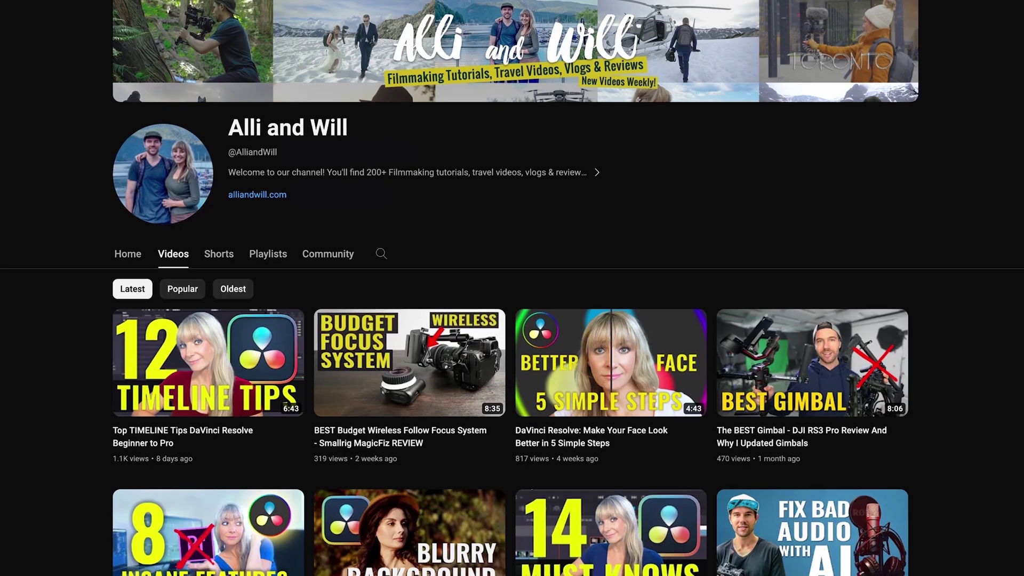
Scroll down the Videos page to older tutorials like DaVinci Resolve 18 for Beginners.
scroll(512, 288, "down", 10)
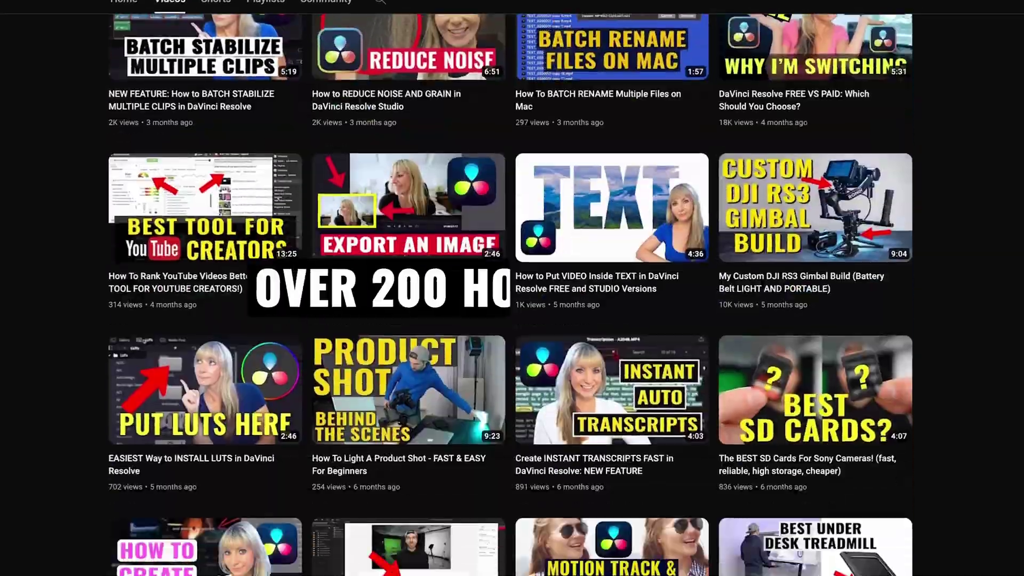
scroll(512, 288, "down", 3)
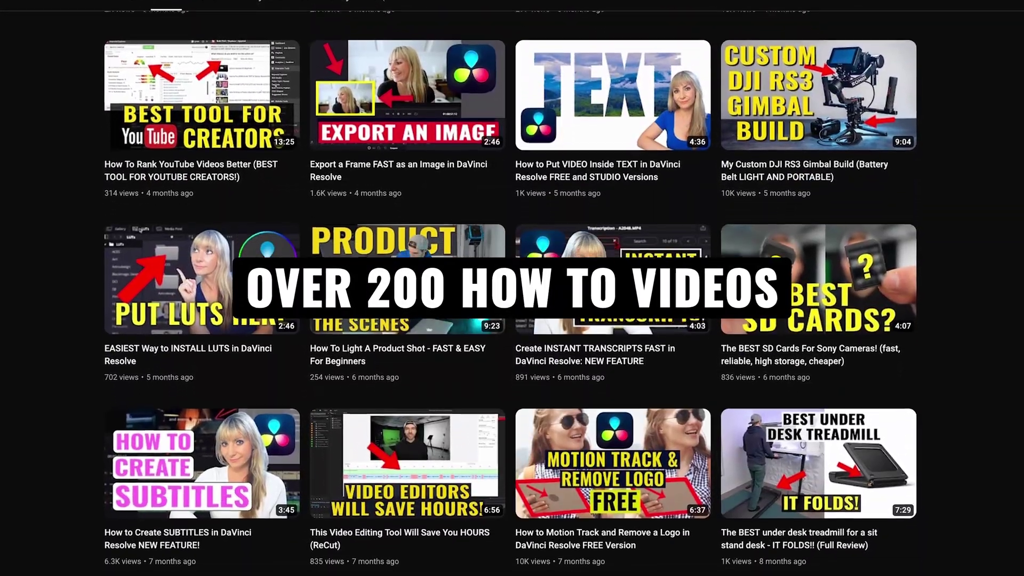
scroll(512, 288, "down", 10)
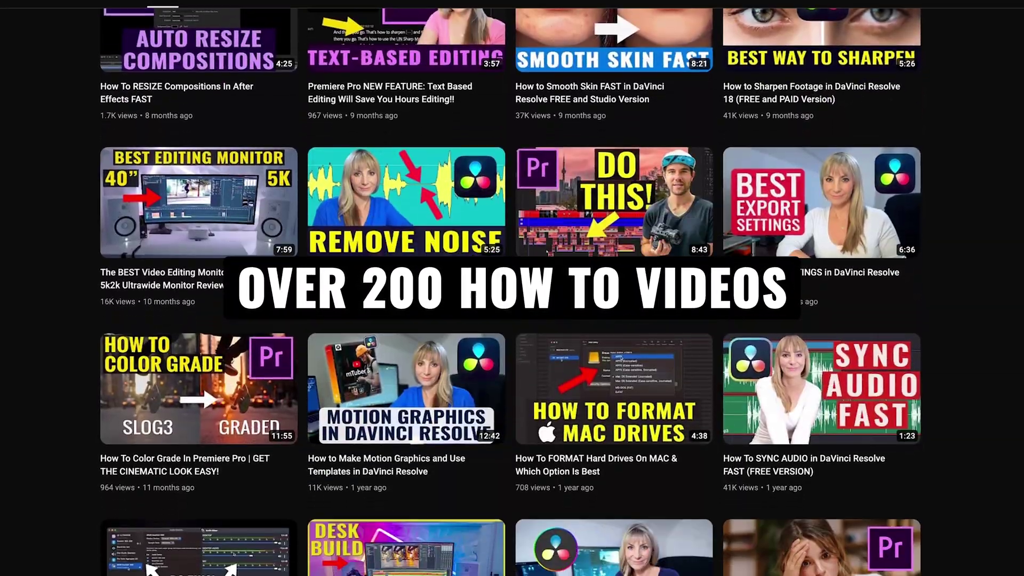
scroll(512, 288, "down", 5)
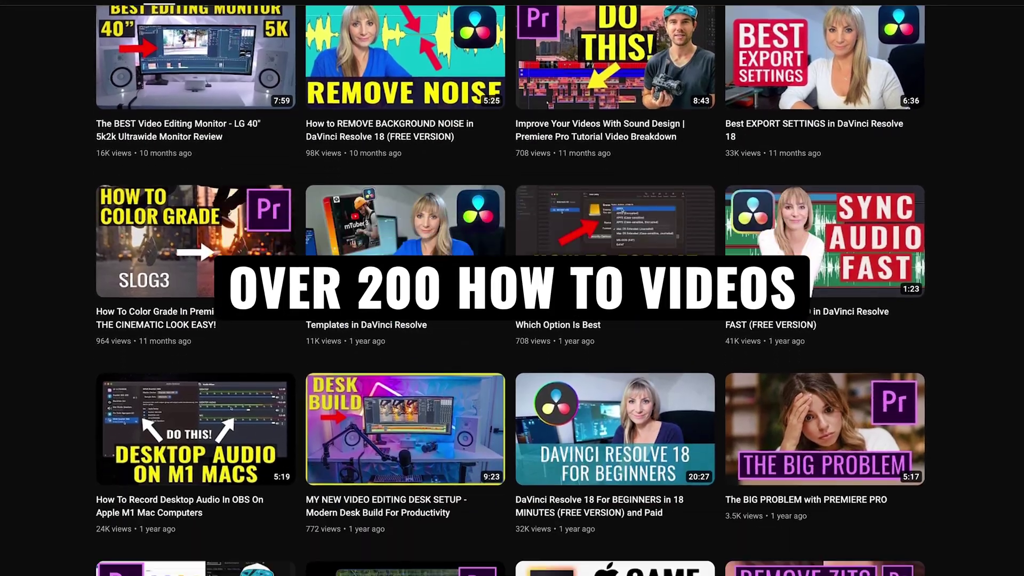